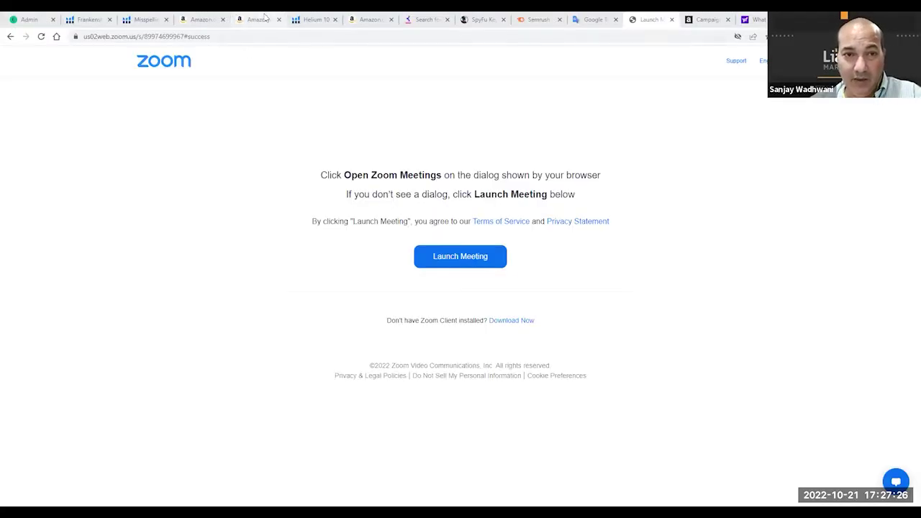
# Step: Bring up the pink 1400ML Bento Box listing and scroll through it back to the top
pyautogui.click(265, 18)
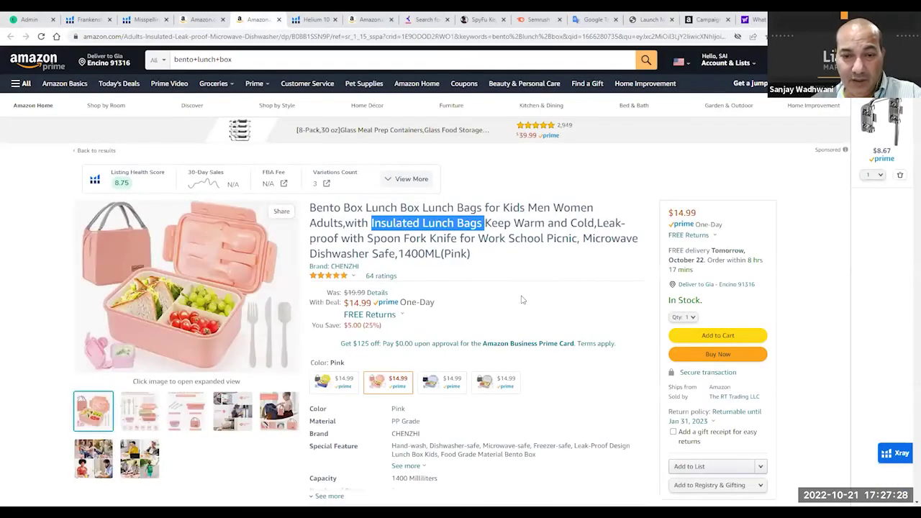
pyautogui.click(569, 297)
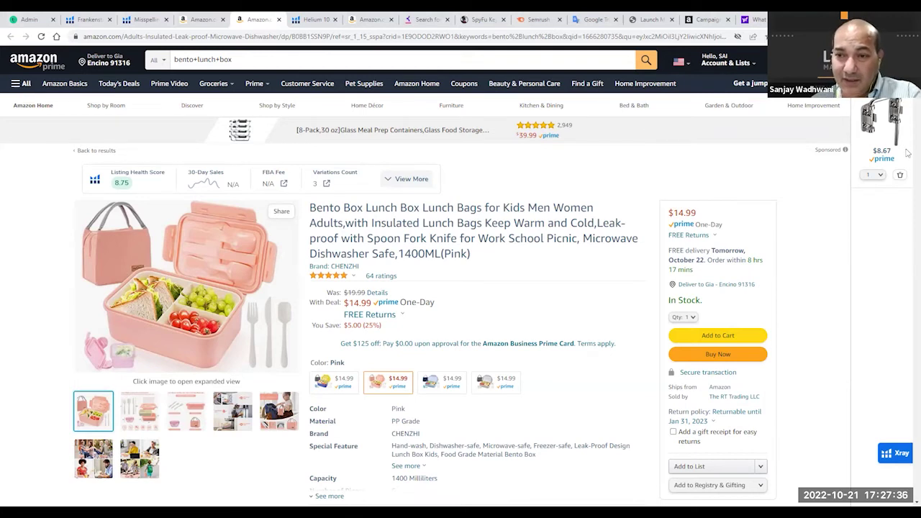
pyautogui.scroll(-5, 909, 124)
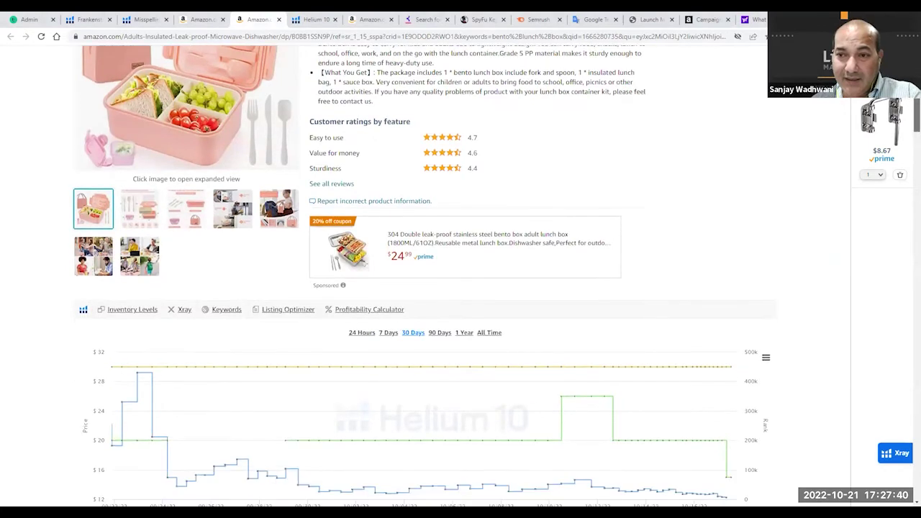
pyautogui.scroll(5, 909, 124)
pyautogui.scroll(3, 909, 124)
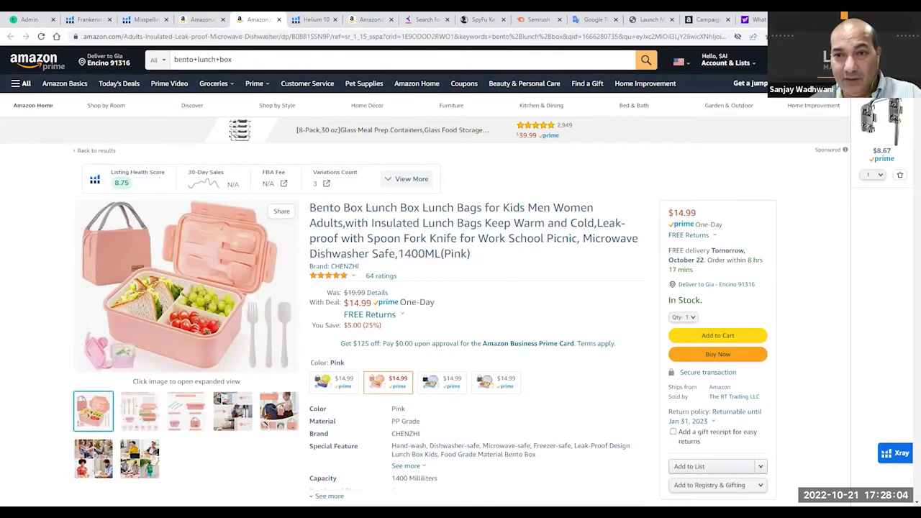
# Step: Remove the old 'Insulated Lunch Bags' keyword and switch the match type to Negative phrase
pyautogui.click(704, 19)
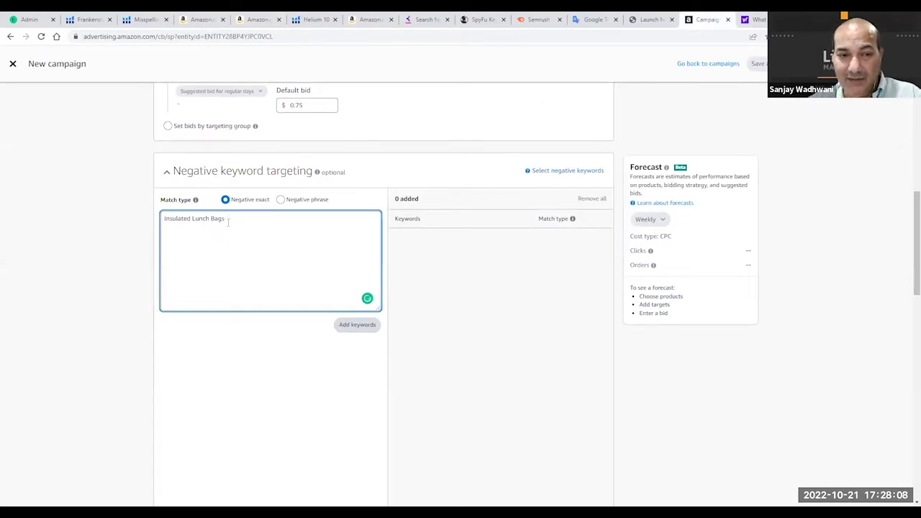
pyautogui.press('BackSpace')
pyautogui.press('BackSpace')
pyautogui.press('BackSpace')
pyautogui.press('BackSpace')
pyautogui.press('BackSpace')
pyautogui.press('BackSpace')
pyautogui.press('BackSpace')
pyautogui.press('BackSpace')
pyautogui.press('BackSpace')
pyautogui.press('BackSpace')
pyautogui.press('BackSpace')
pyautogui.press('BackSpace')
pyautogui.press('BackSpace')
pyautogui.press('BackSpace')
pyautogui.press('BackSpace')
pyautogui.press('BackSpace')
pyautogui.press('BackSpace')
pyautogui.press('BackSpace')
pyautogui.press('BackSpace')
pyautogui.press('BackSpace')
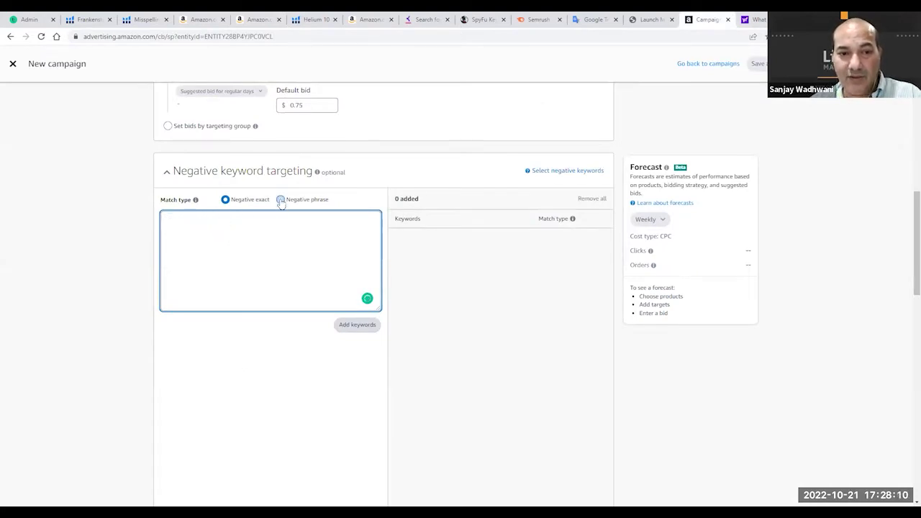
pyautogui.click(281, 200)
# Step: Enter stainless, steel, plastic and wood as negative phrases, one per line
pyautogui.click(261, 229)
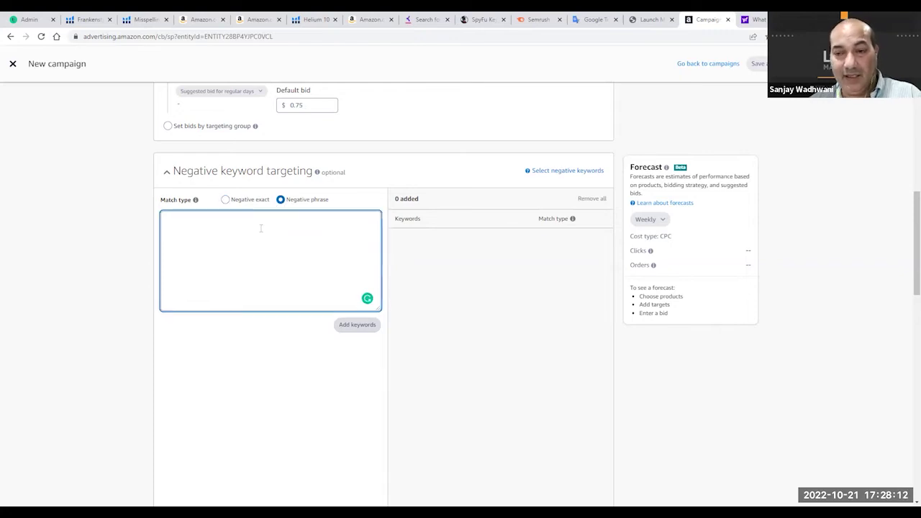
pyautogui.write('sta')
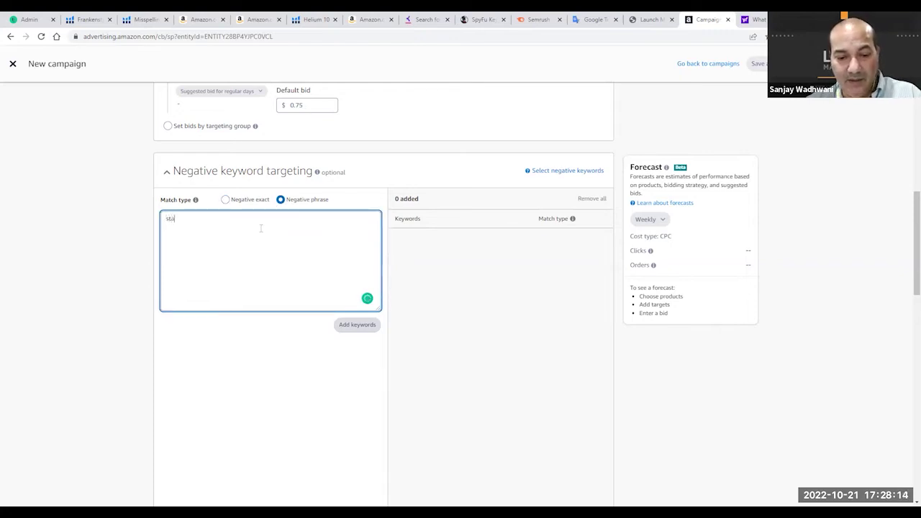
pyautogui.write('inless')
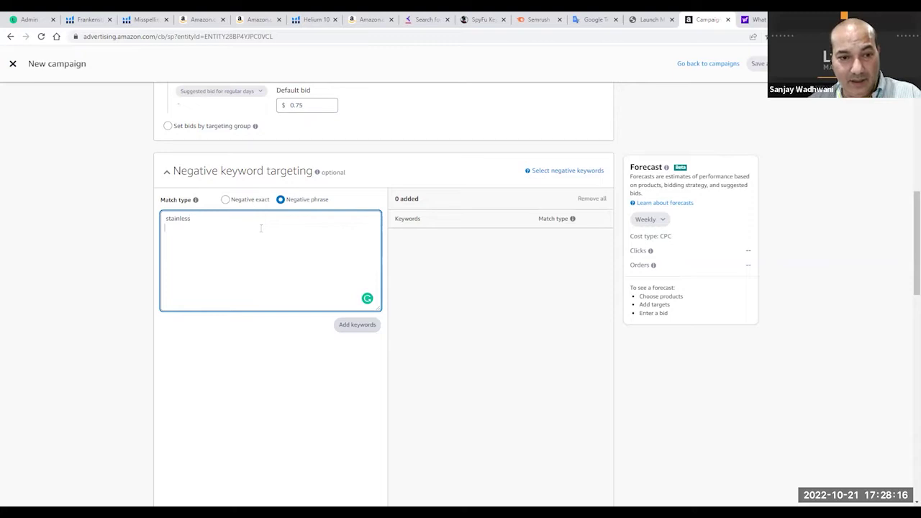
pyautogui.press('Return')
pyautogui.write('stee')
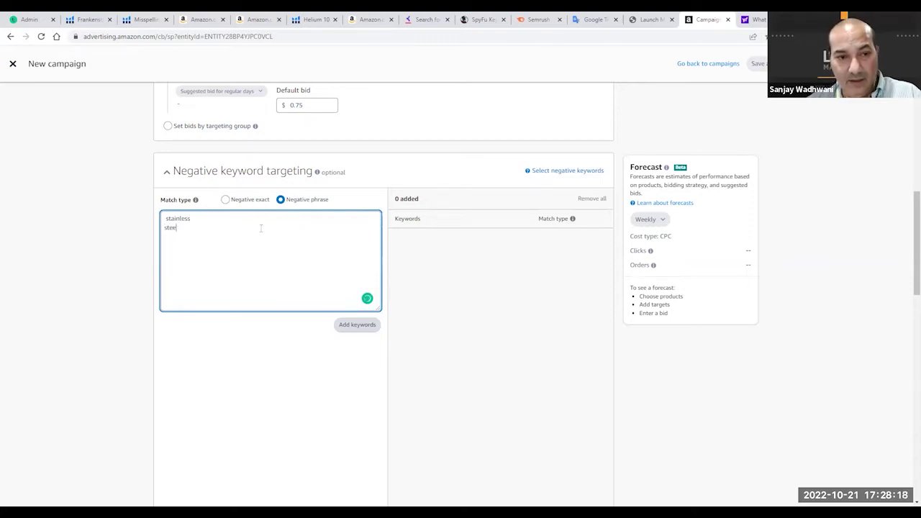
pyautogui.write('l')
pyautogui.press('Return')
pyautogui.write('pla')
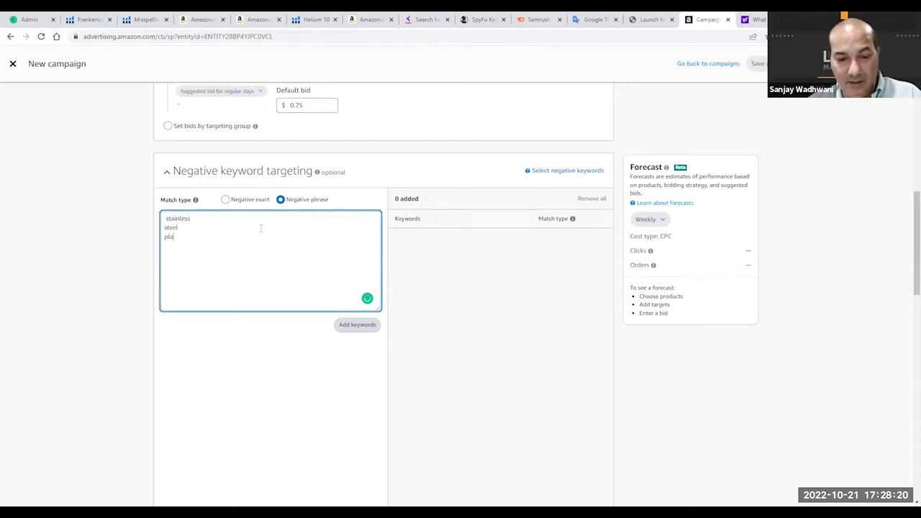
pyautogui.write('stic')
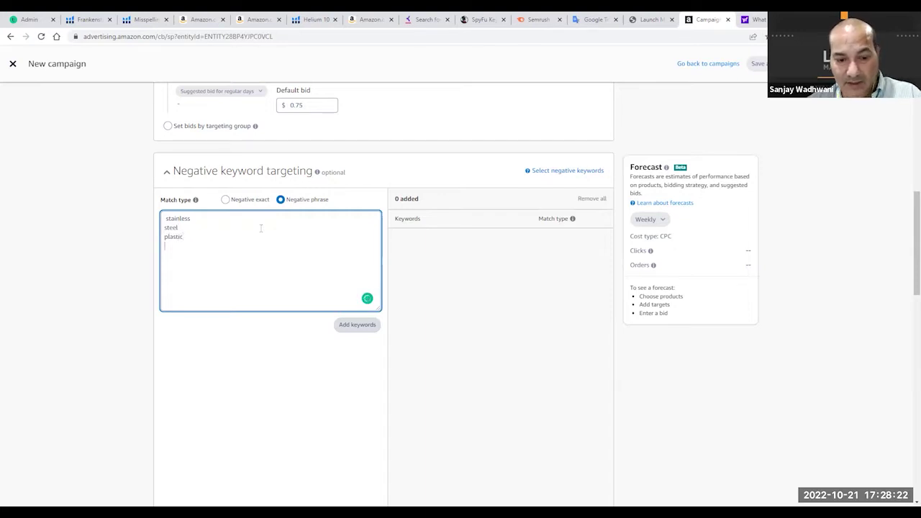
pyautogui.press('Return')
pyautogui.write('wood')
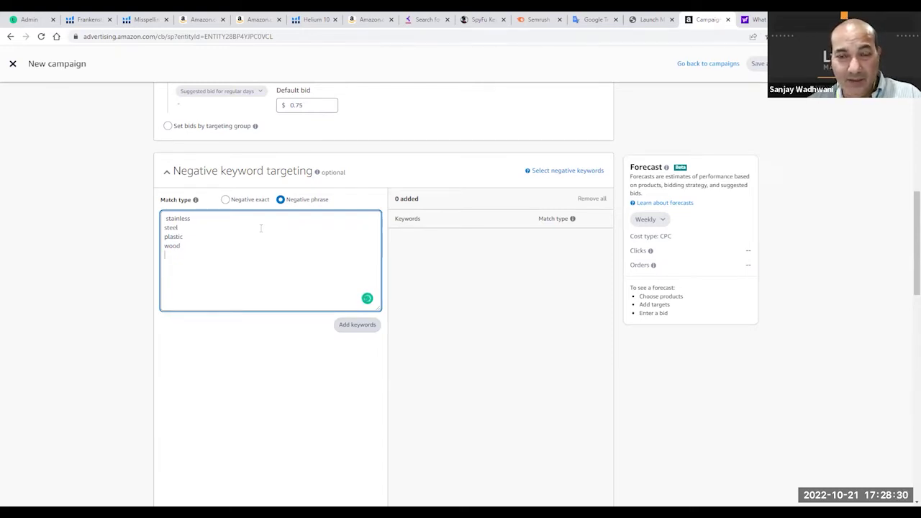
# Step: Type yellow, white and black on separate lines under wood in the negative keyword box
pyautogui.click(255, 20)
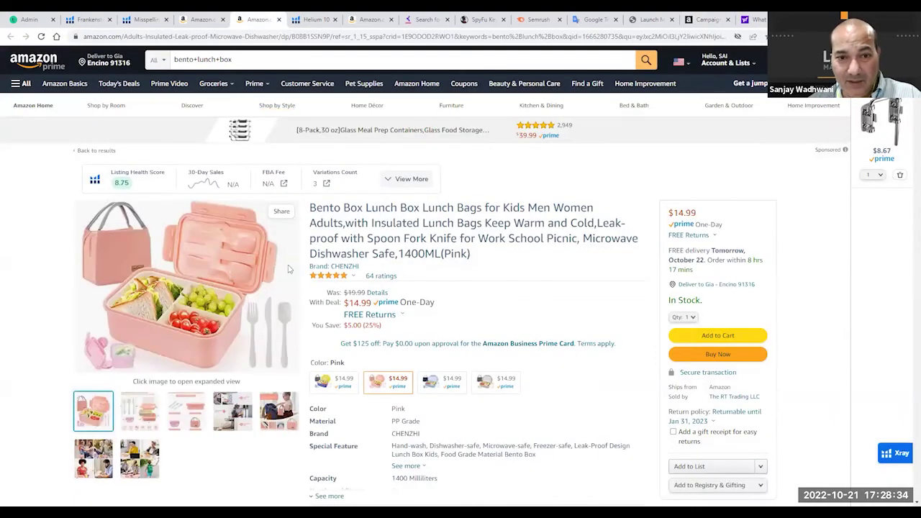
pyautogui.click(703, 21)
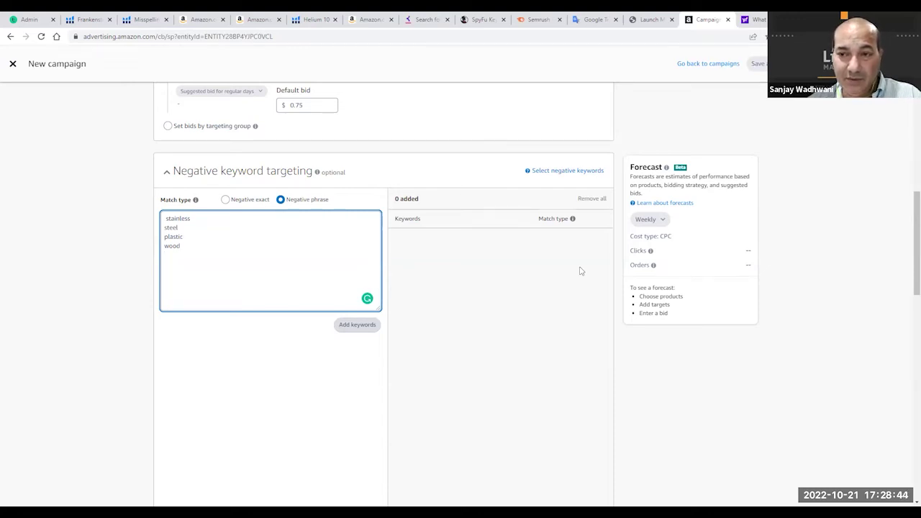
pyautogui.write('yellow')
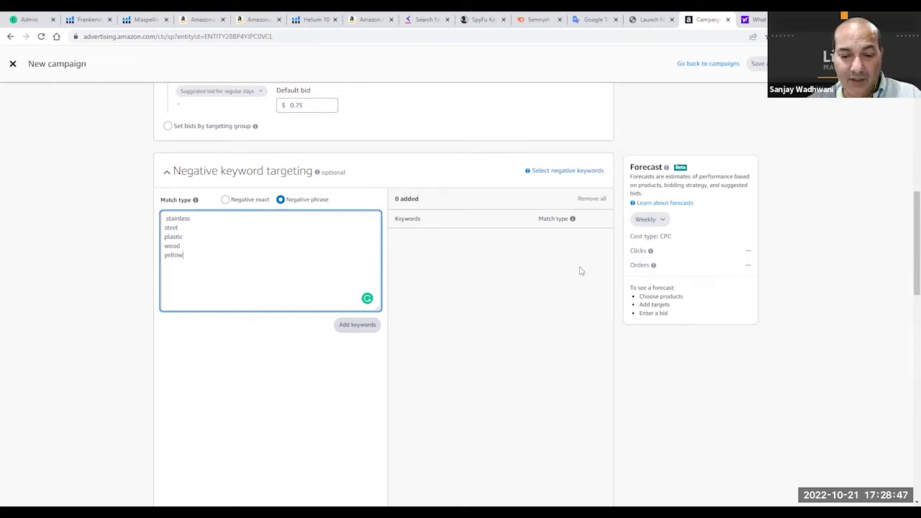
pyautogui.press('Return')
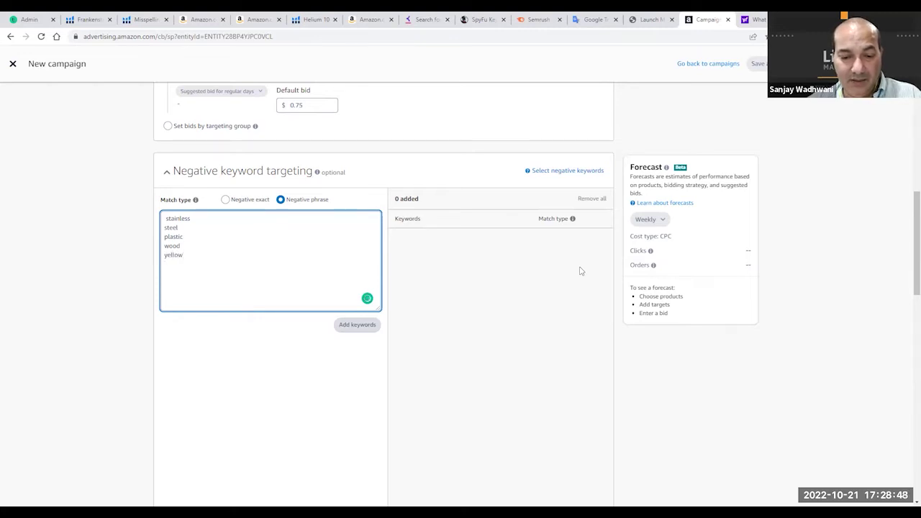
pyautogui.write('white')
pyautogui.press('Return')
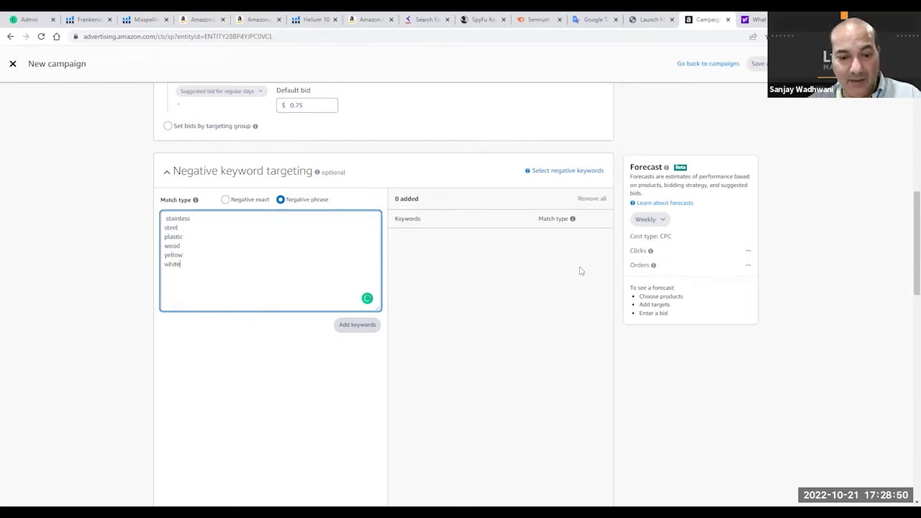
pyautogui.write('blac')
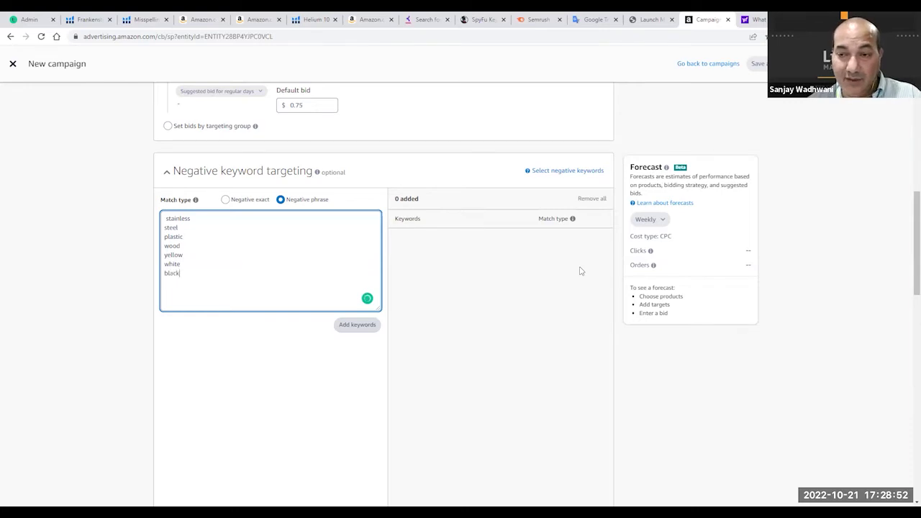
pyautogui.write('k')
pyautogui.press('Return')
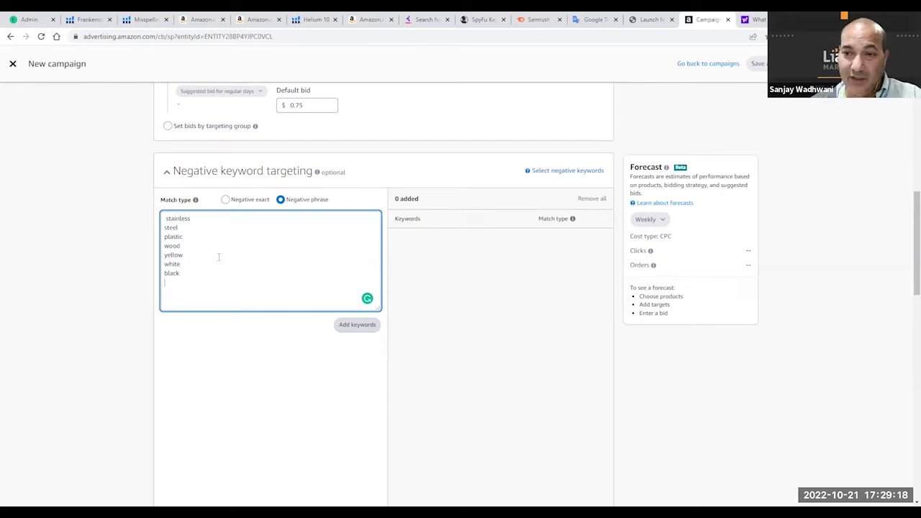
# Step: Glance over the Cerebro keyword results, then add metal to the negative phrase list
pyautogui.click(263, 20)
pyautogui.click(303, 22)
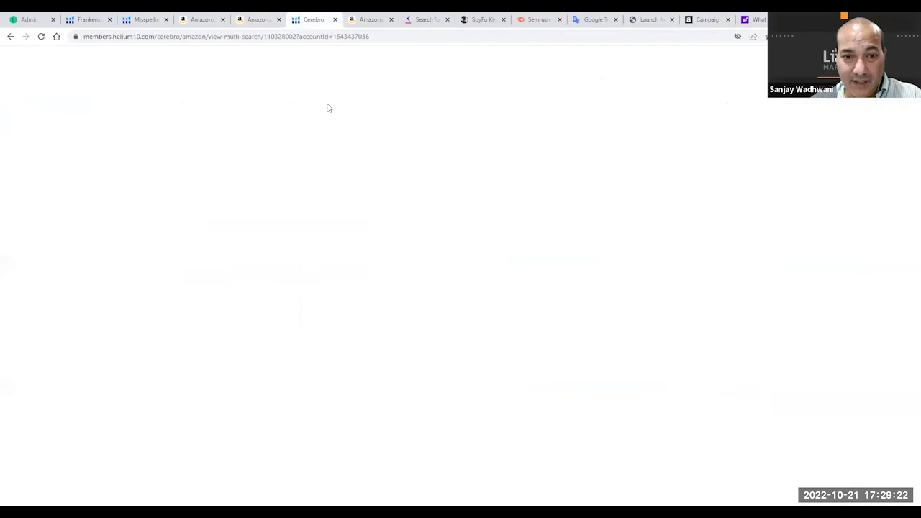
pyautogui.scroll(-2, 251, 317)
pyautogui.scroll(-2, 252, 317)
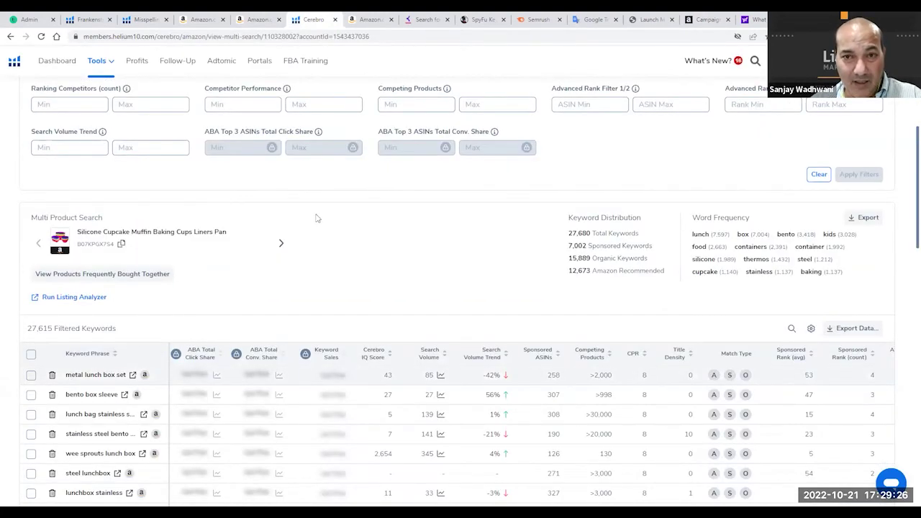
pyautogui.click(705, 19)
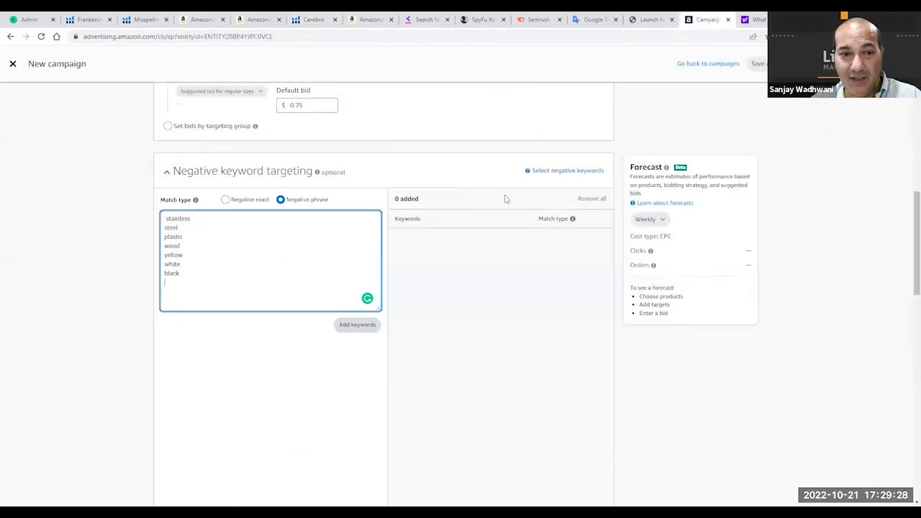
pyautogui.write('metal')
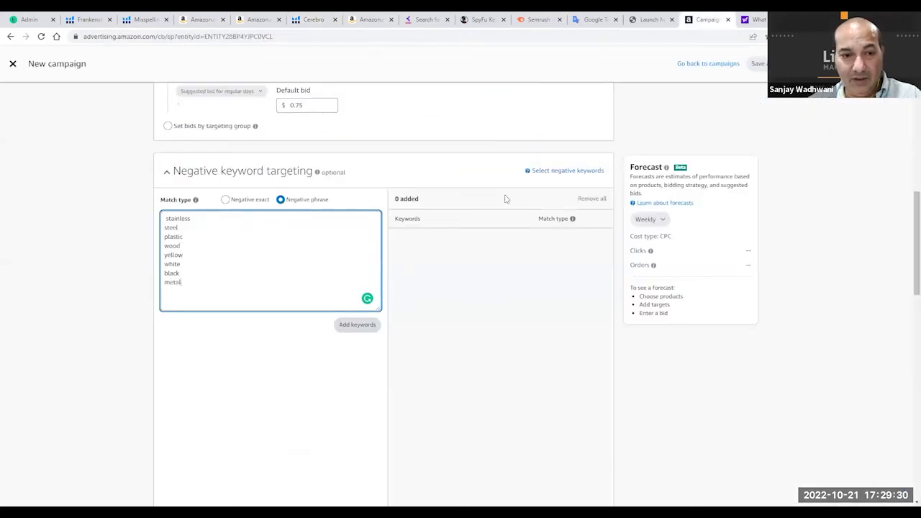
# Step: Scroll through Cerebro's 27,615 filtered lunch box keywords, such as metal lunch box set
pyautogui.click(311, 19)
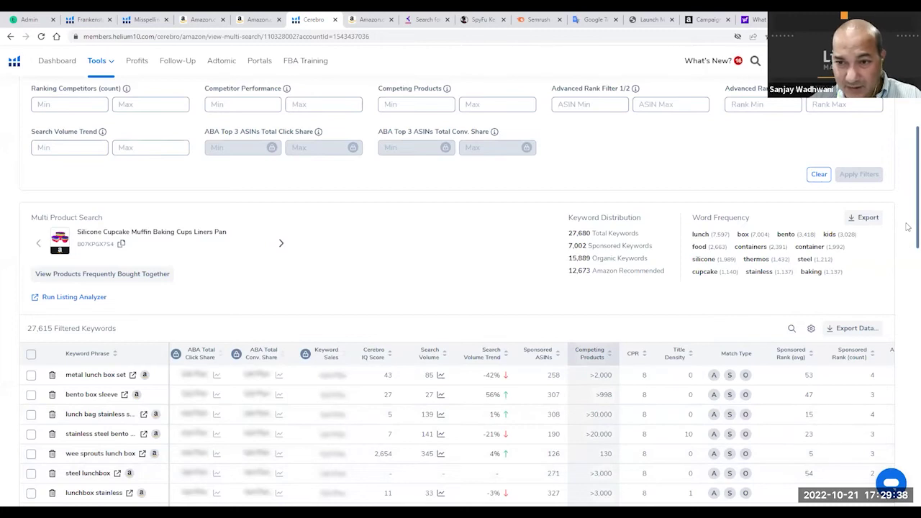
pyautogui.scroll(-2, 908, 266)
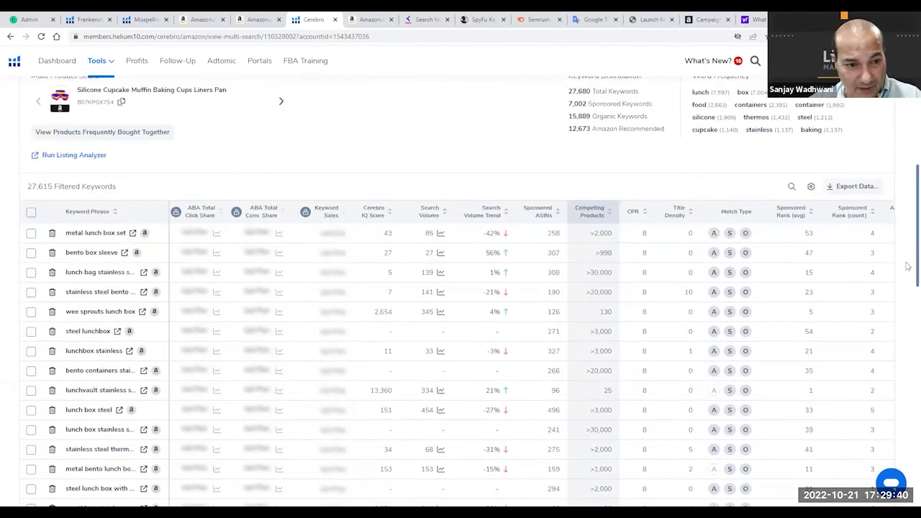
pyautogui.scroll(-3, 909, 274)
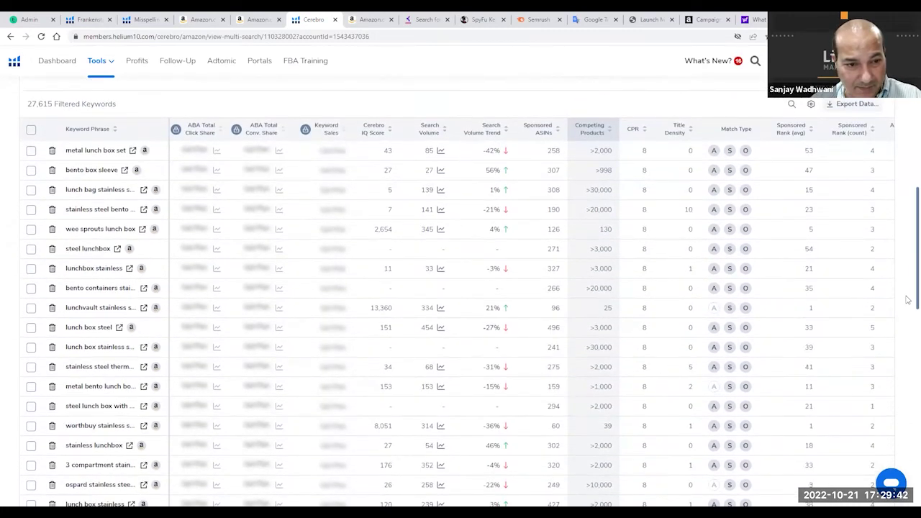
pyautogui.scroll(-2, 908, 302)
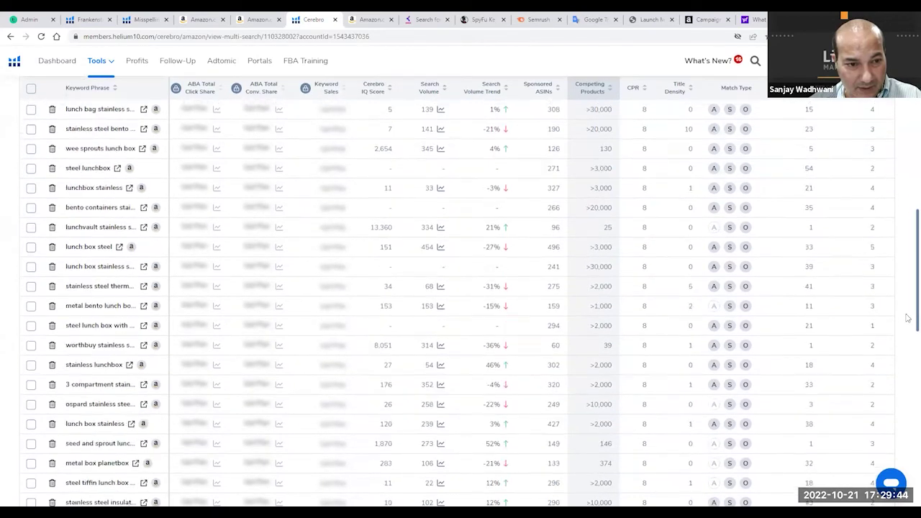
pyautogui.scroll(-1, 909, 319)
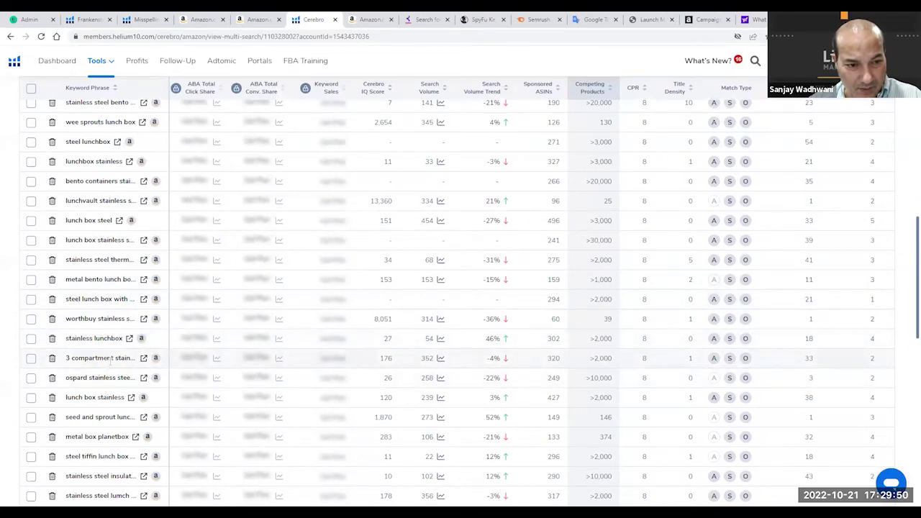
# Step: Add the numbers 4, 5, 6 and 7 as negative phrases on separate lines
pyautogui.click(245, 20)
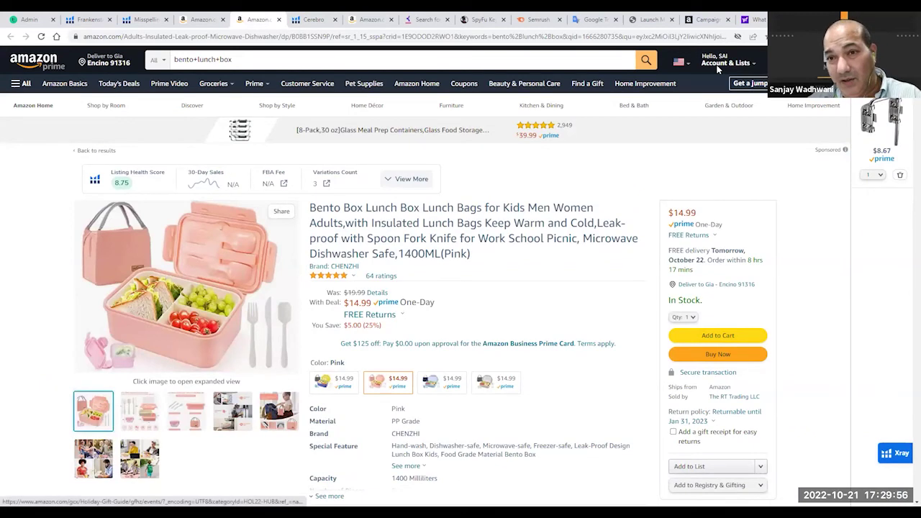
pyautogui.click(706, 19)
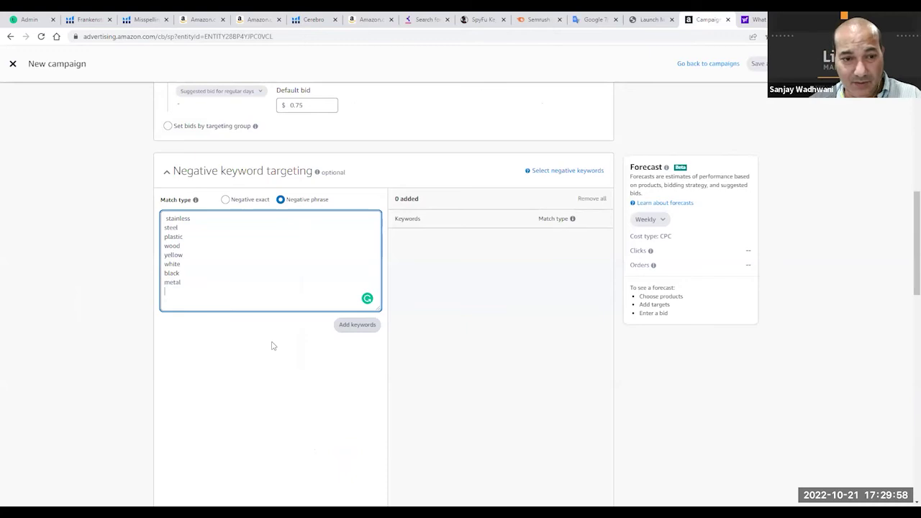
pyautogui.write('4')
pyautogui.press('Return')
pyautogui.write('5')
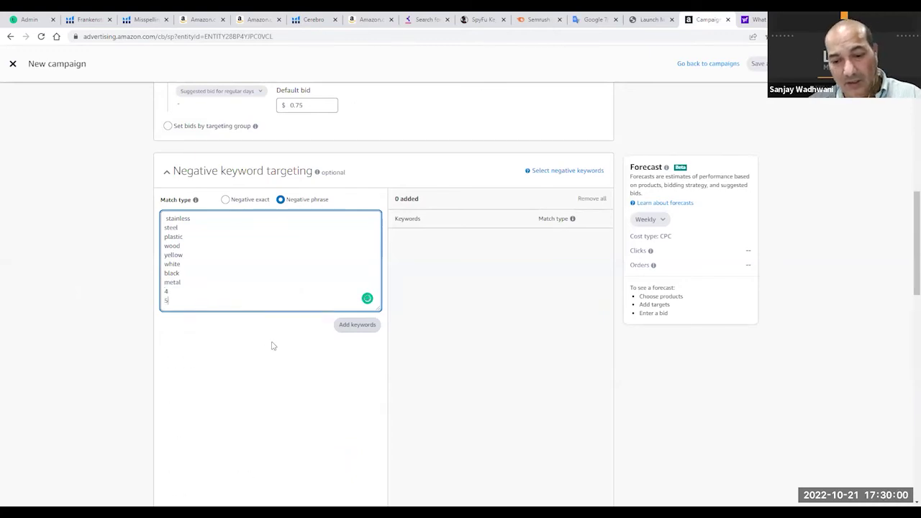
pyautogui.press('Return')
pyautogui.write('6')
pyautogui.press('Return')
pyautogui.write('7')
pyautogui.press('Return')
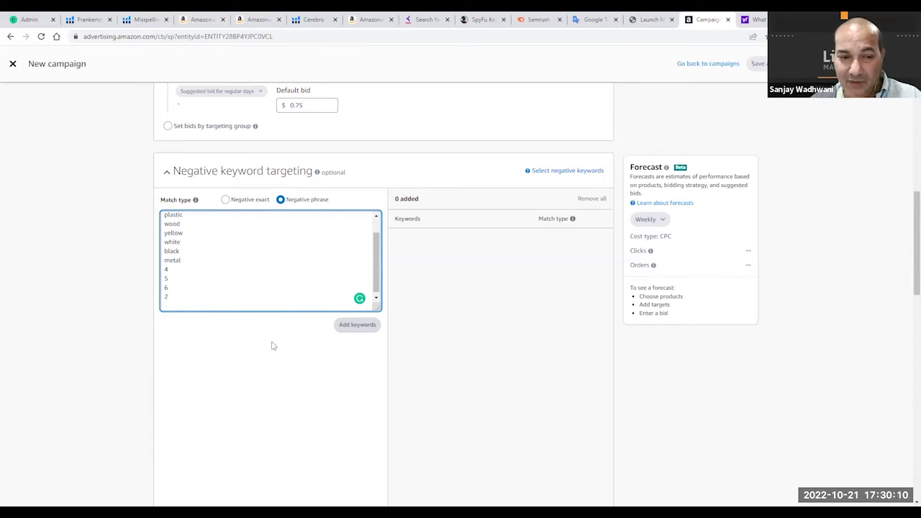
# Step: Add two, four, five and six as negative phrases, splitting five and six onto separate lines
pyautogui.write('two')
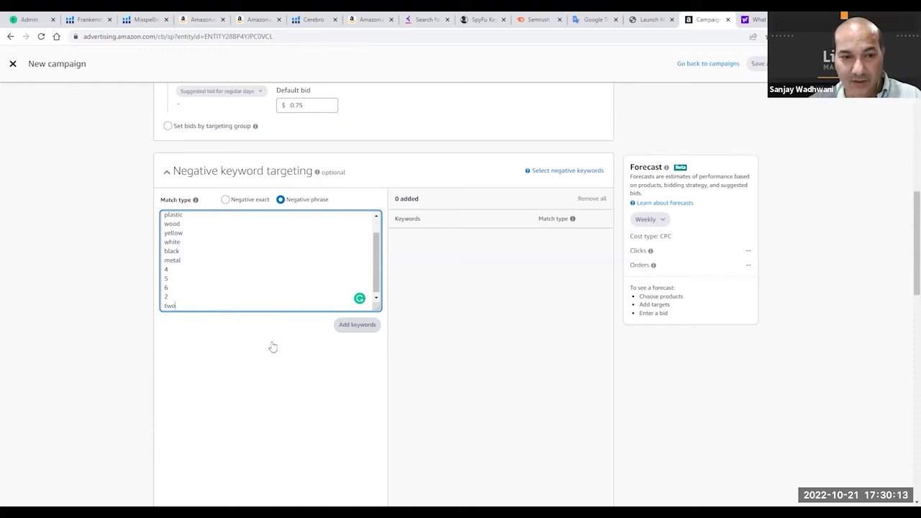
pyautogui.press('Return')
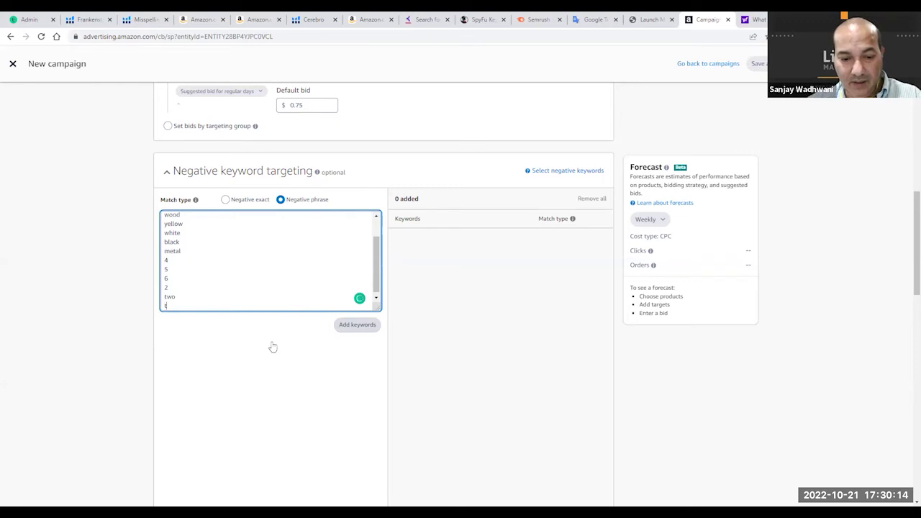
pyautogui.write('four')
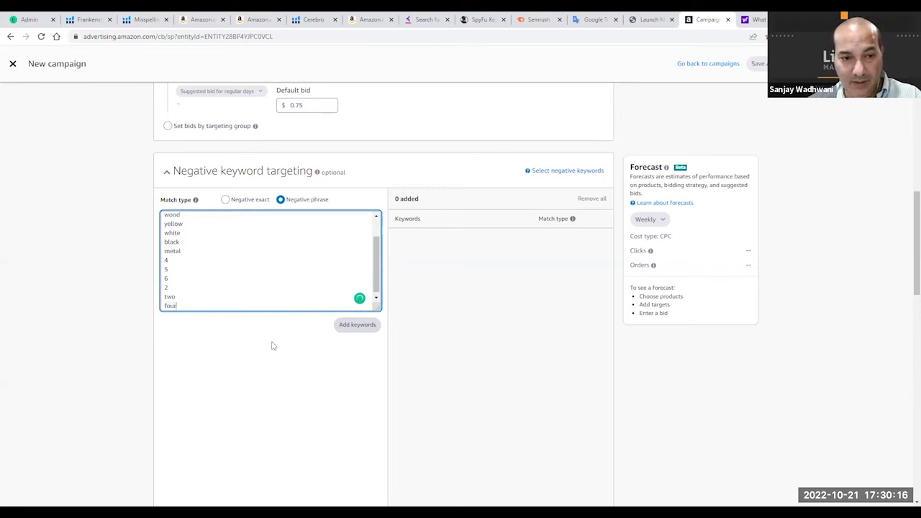
pyautogui.press('Return')
pyautogui.write('five six')
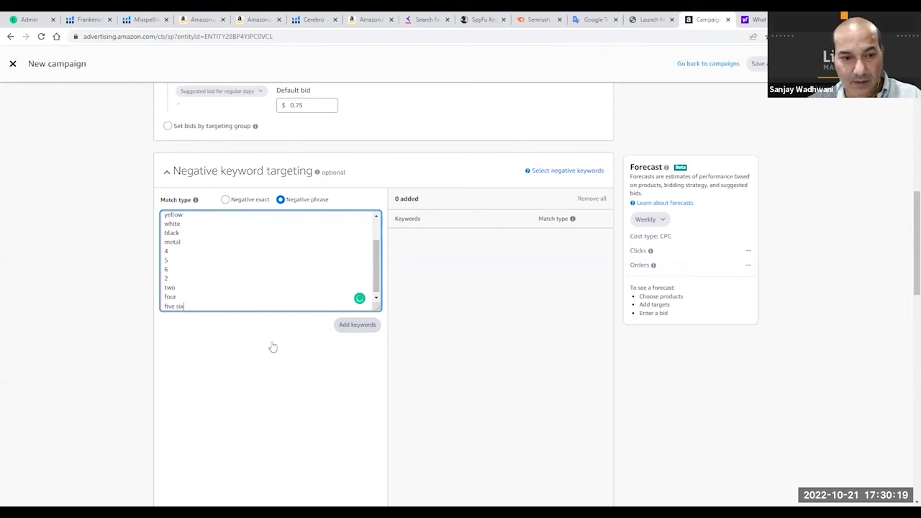
pyautogui.press('Return')
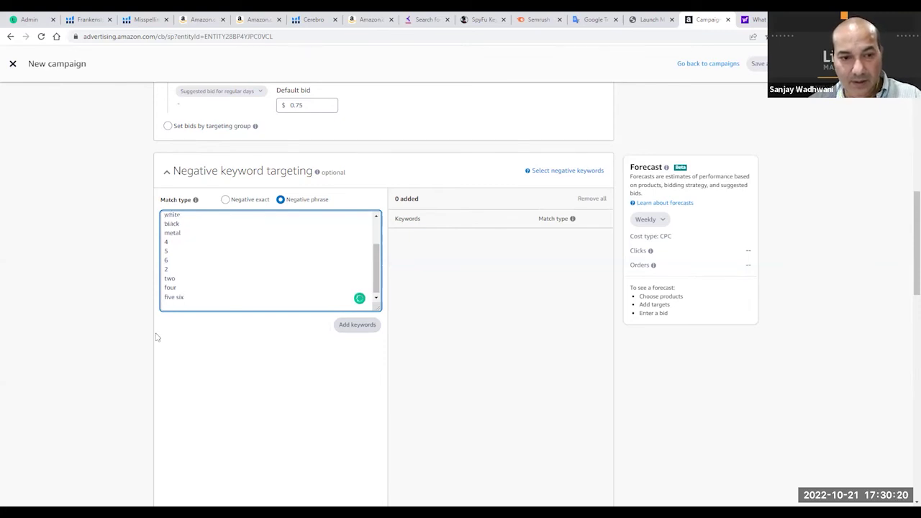
pyautogui.click(175, 298)
pyautogui.press('Return')
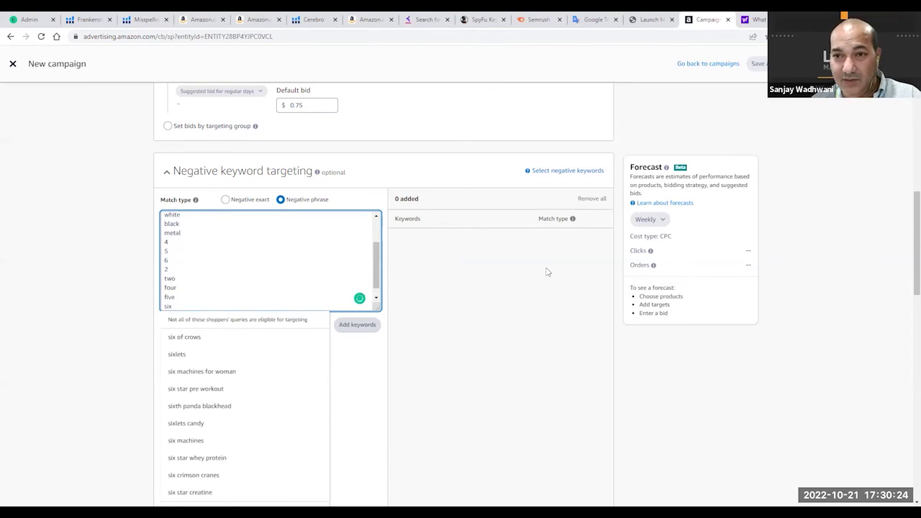
pyautogui.click(309, 21)
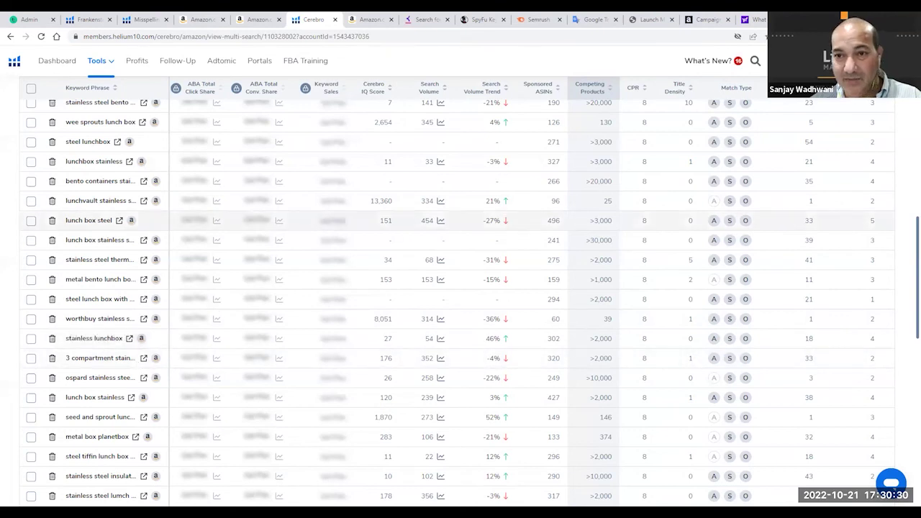
# Step: Add 'cheap' on a new line after six in the negative keyword box
pyautogui.click(708, 20)
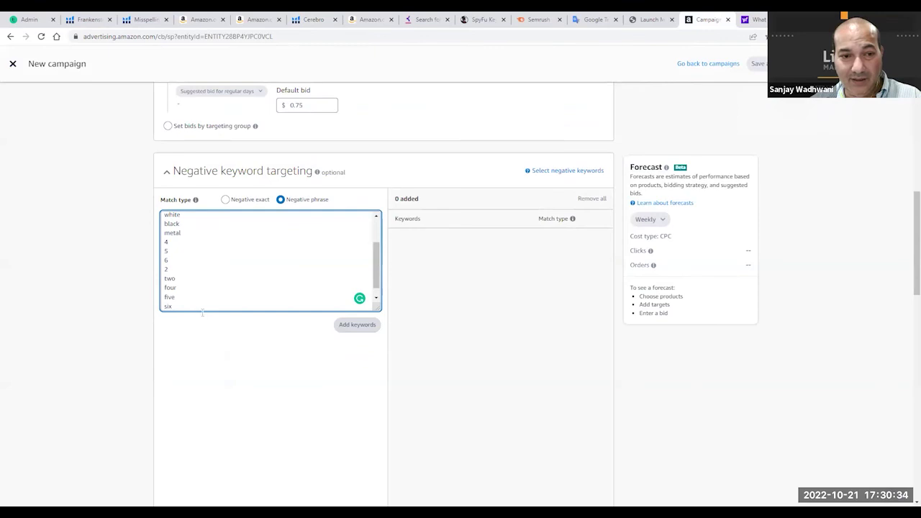
pyautogui.press('Return')
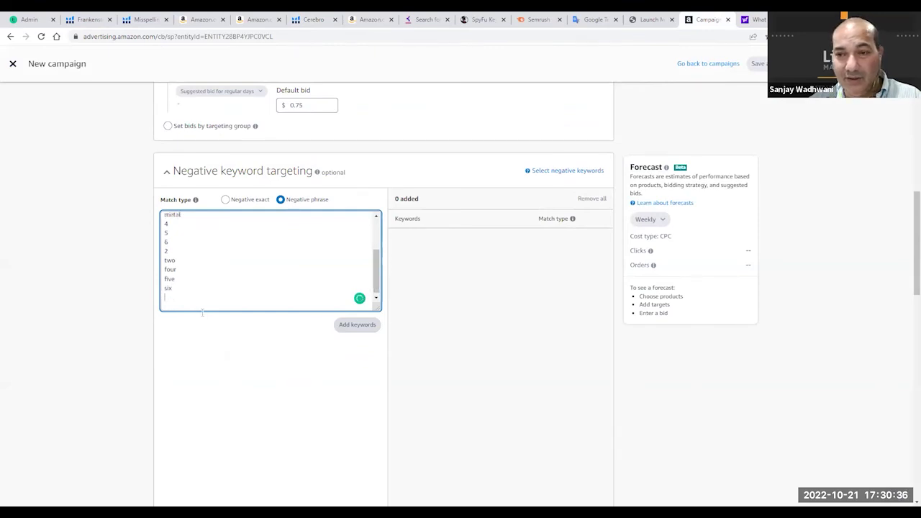
pyautogui.write('che')
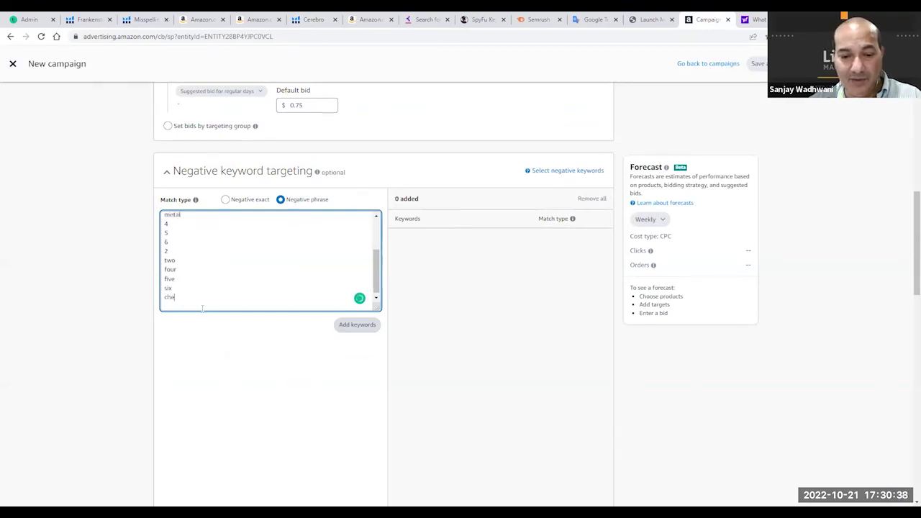
pyautogui.write('ap')
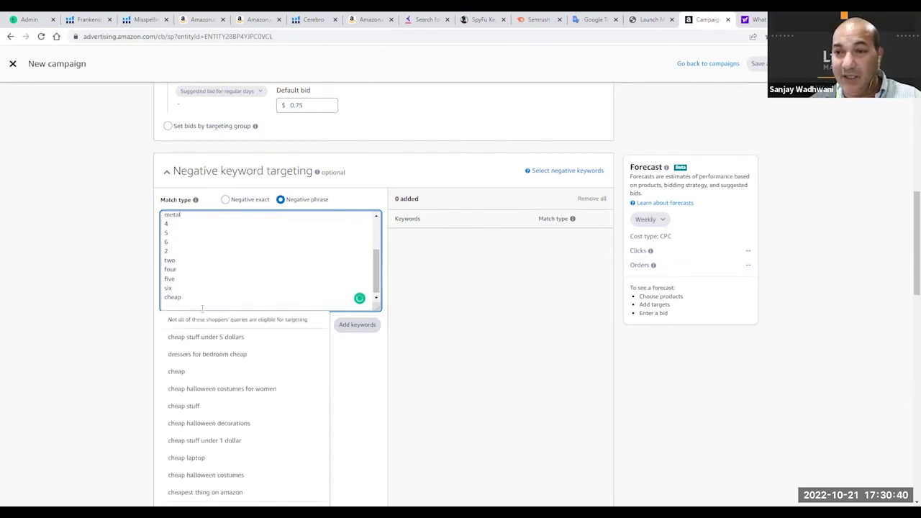